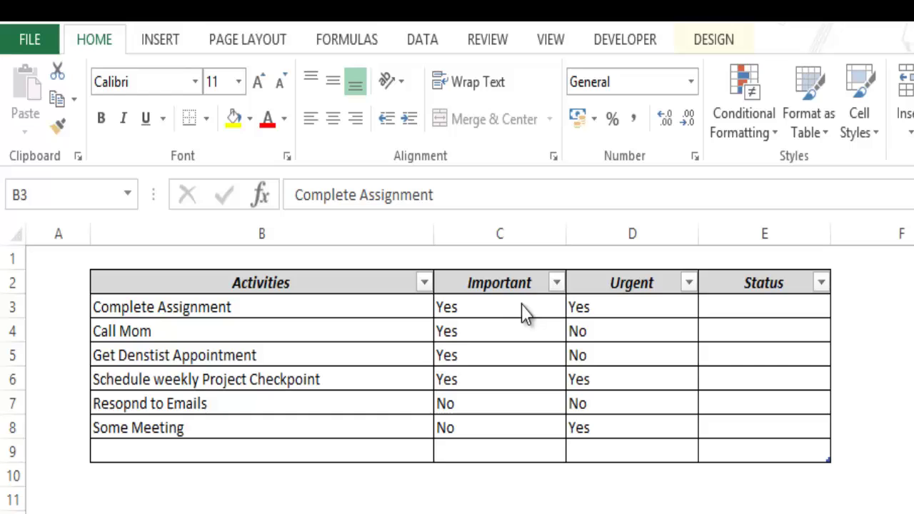
# - Review the Important and Urgent values for Call Mom and Get Denstist Appointment
pyautogui.click(318, 330)
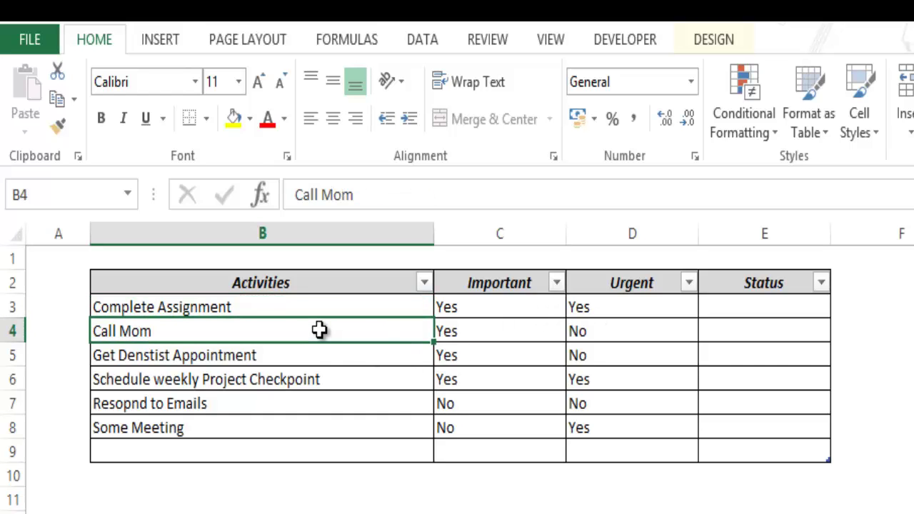
pyautogui.press('Right')
pyautogui.press('Right')
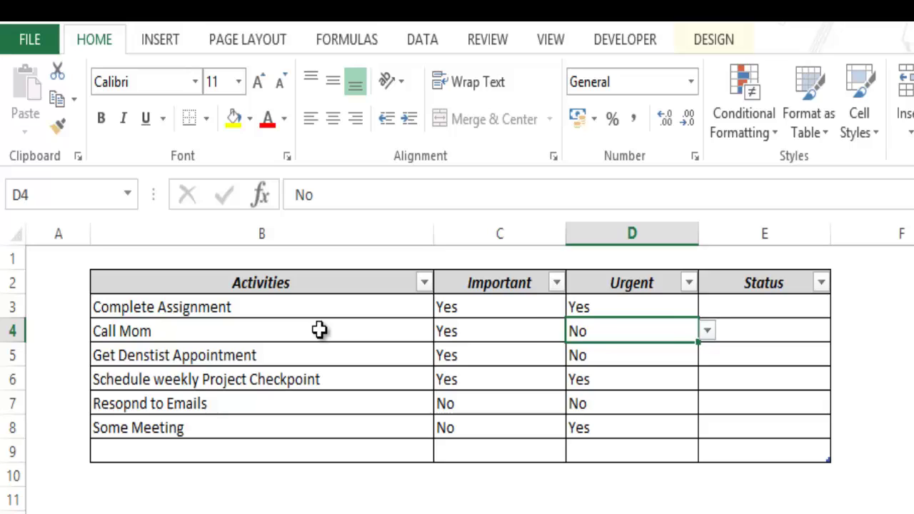
pyautogui.press('Left')
pyautogui.press('Left')
pyautogui.press('Down')
pyautogui.press('Right')
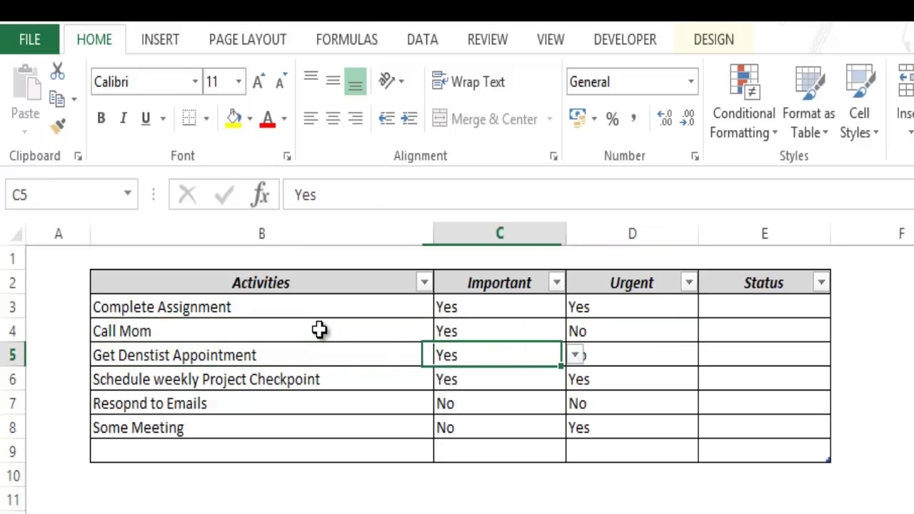
pyautogui.press('Right')
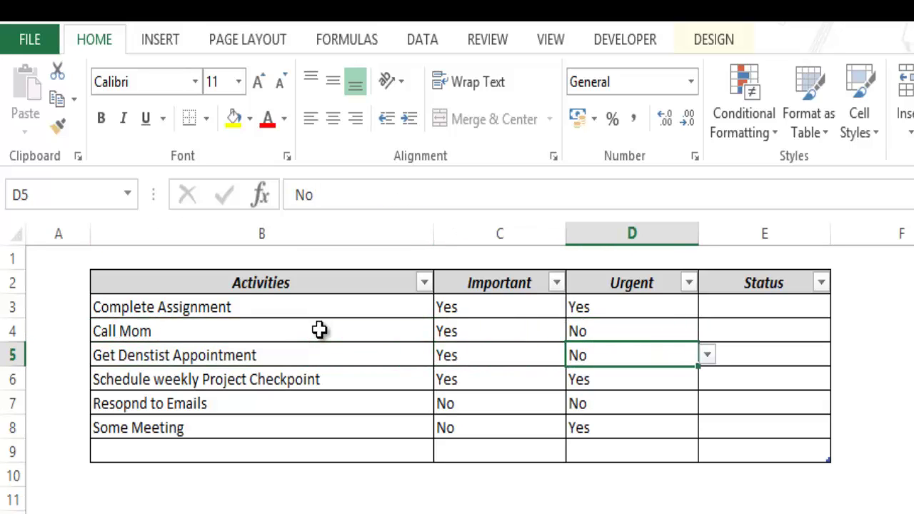
# - Review the values for Schedule weekly Project Checkpoint, Resopnd to Emails and Some Meeting
pyautogui.press('Left')
pyautogui.press('Left')
pyautogui.press('Down')
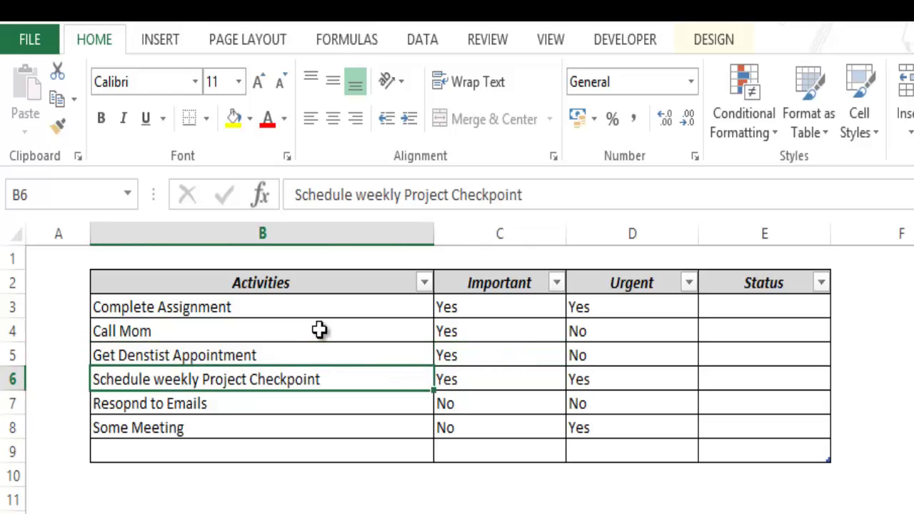
pyautogui.press('Down')
pyautogui.press('Up')
pyautogui.press('Down')
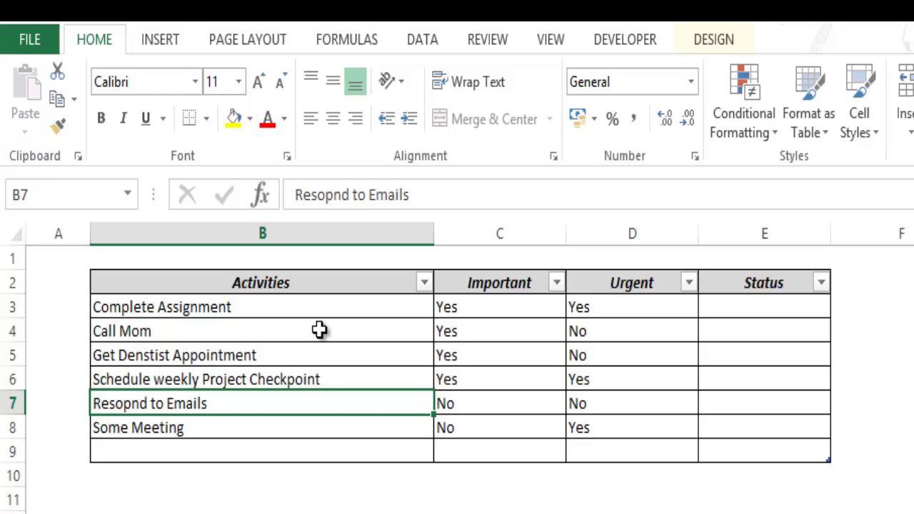
pyautogui.press('Down')
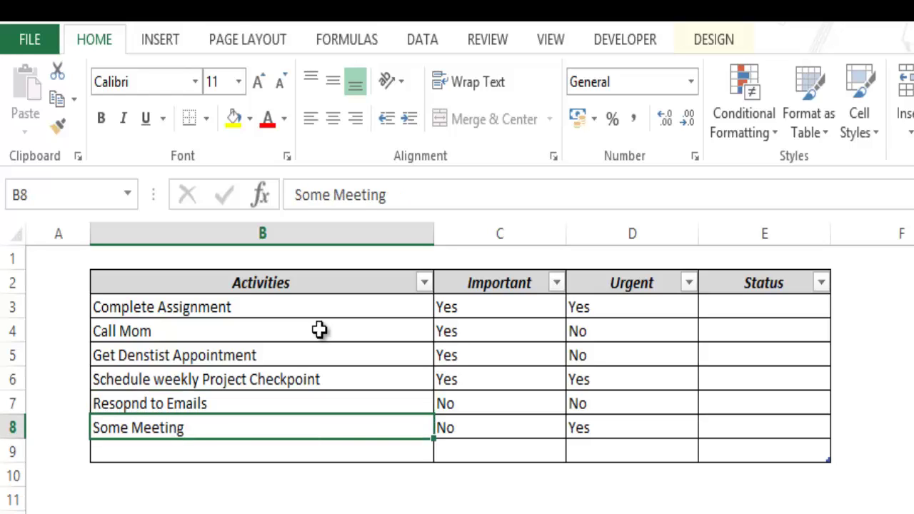
pyautogui.press('Right')
pyautogui.press('Right')
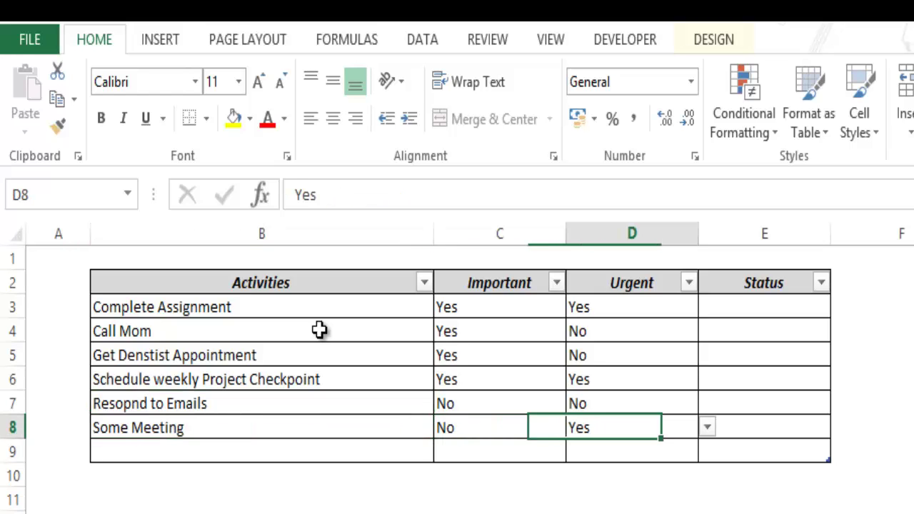
pyautogui.press('Left')
pyautogui.press('Left')
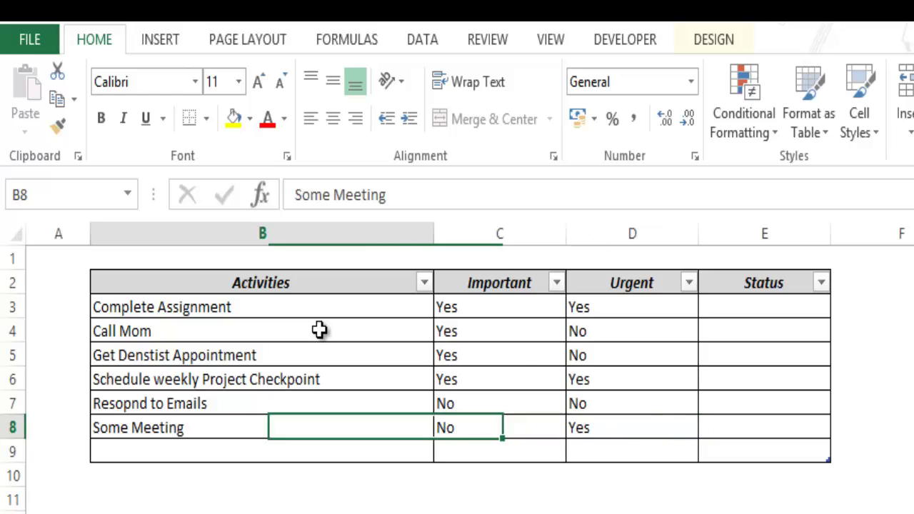
# - Show the Yes/No dropdown choices for Important and Urgent in the empty row below the tasks
pyautogui.press('Down')
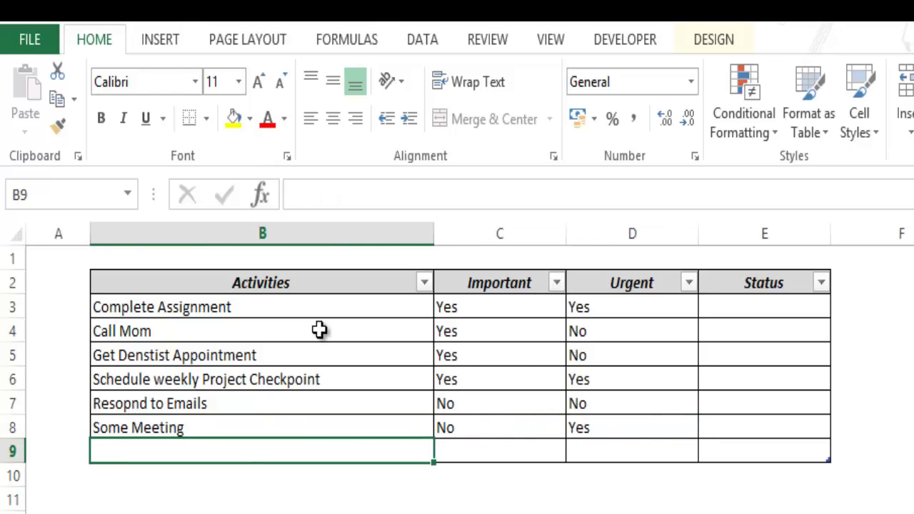
pyautogui.press('Right')
pyautogui.hotkey('alt', 'Down')
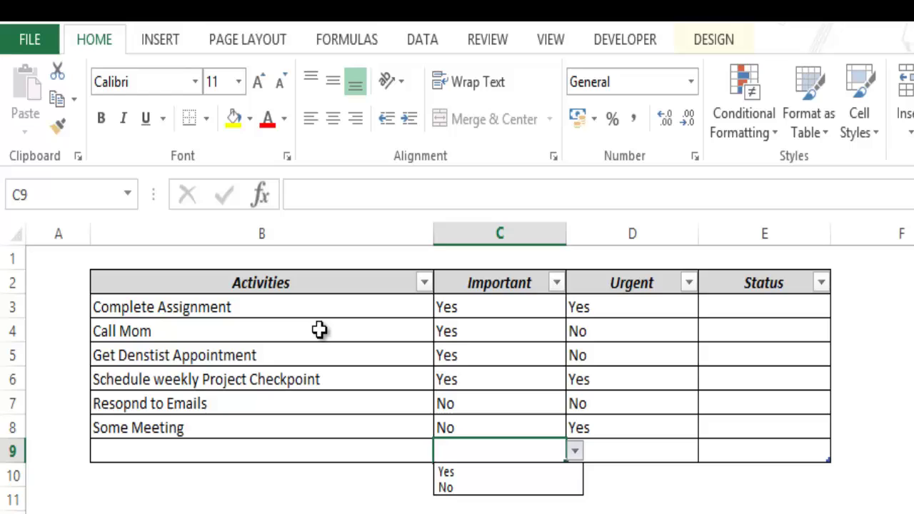
pyautogui.press('Escape')
pyautogui.press('Right')
pyautogui.hotkey('alt', 'Down')
pyautogui.press('Escape')
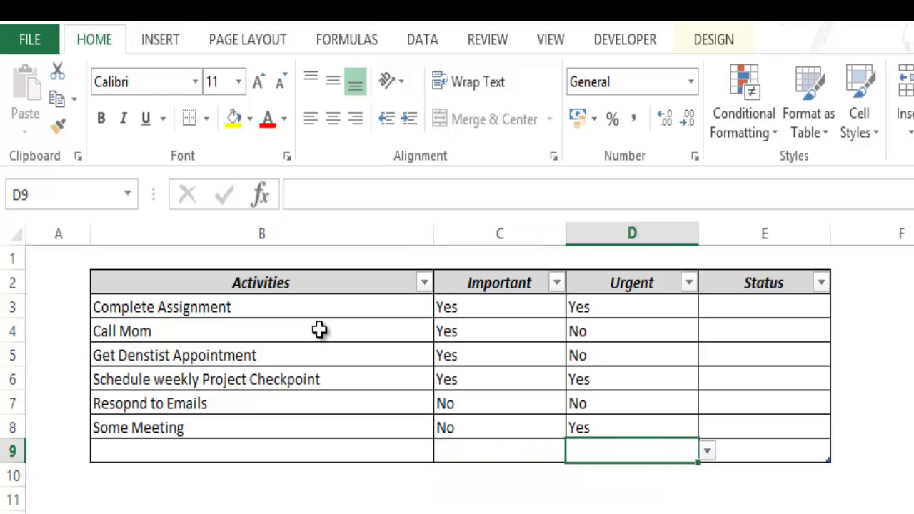
# - Show the Status choices To be Started, In-Progress and Completed without picking one
pyautogui.press('Right')
pyautogui.press('Up')
pyautogui.press('Up')
pyautogui.press('Up')
pyautogui.press('Up')
pyautogui.press('Up')
pyautogui.press('Up')
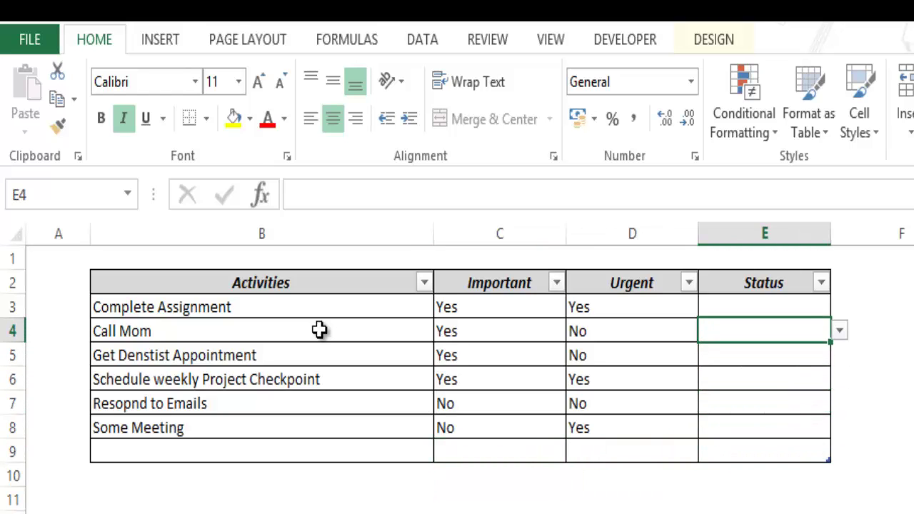
pyautogui.press('alt')
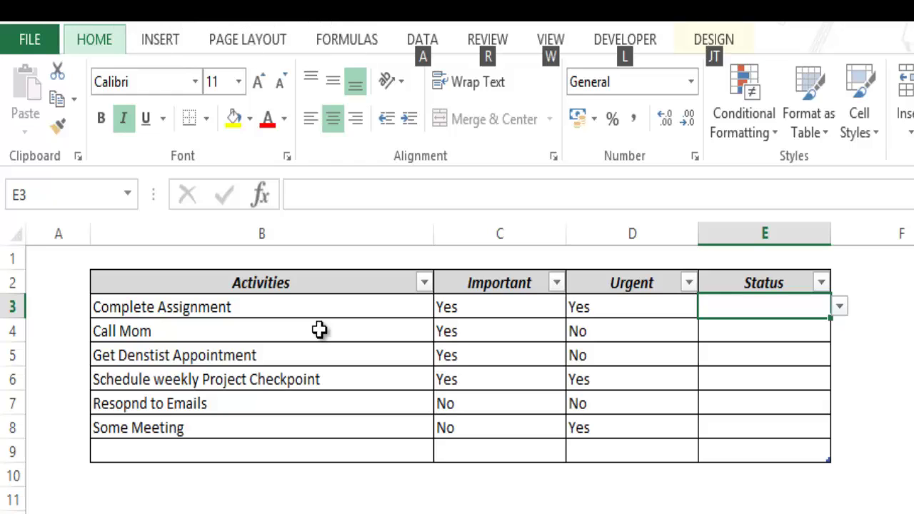
pyautogui.hotkey('alt', 'Down')
pyautogui.press('Down')
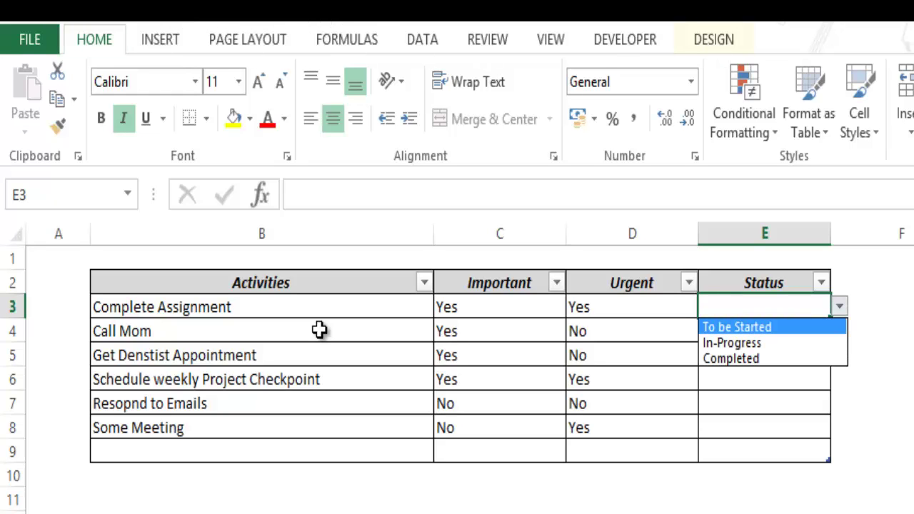
pyautogui.press('Down')
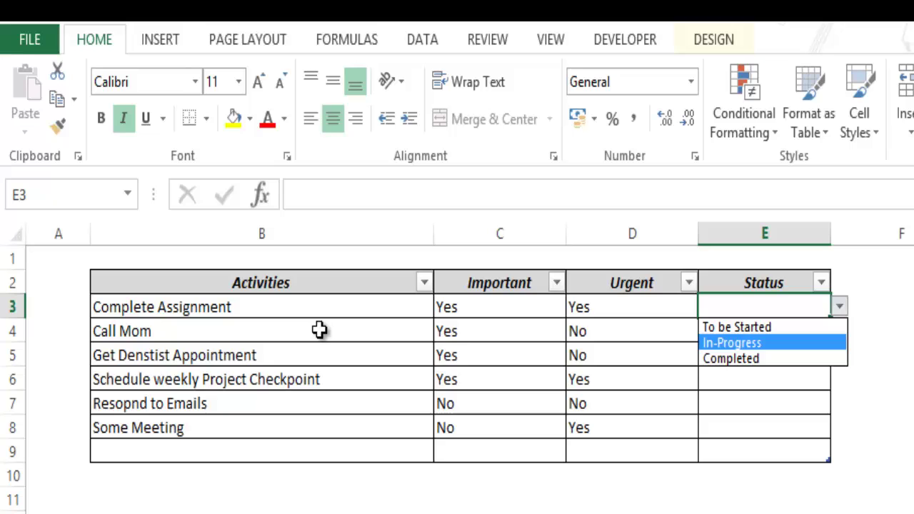
pyautogui.press('Down')
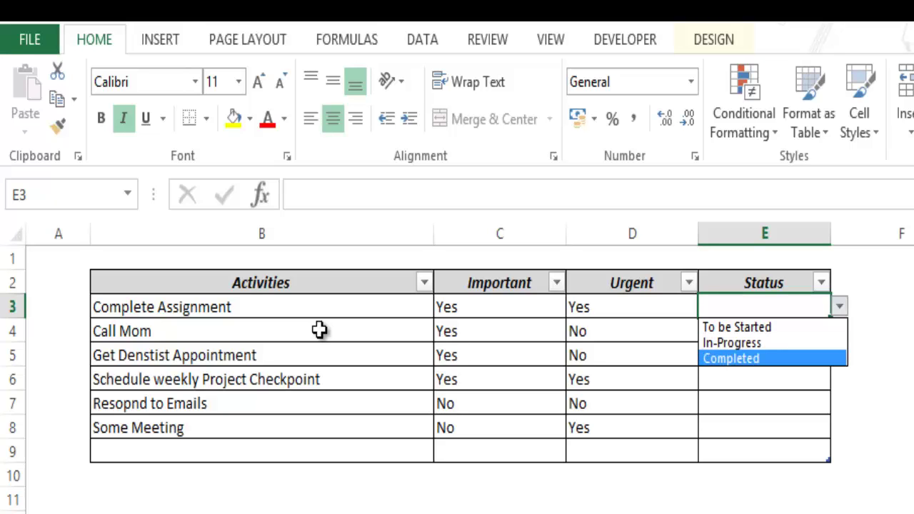
pyautogui.press('Escape')
pyautogui.press('Left')
pyautogui.press('Left')
pyautogui.press('Left')
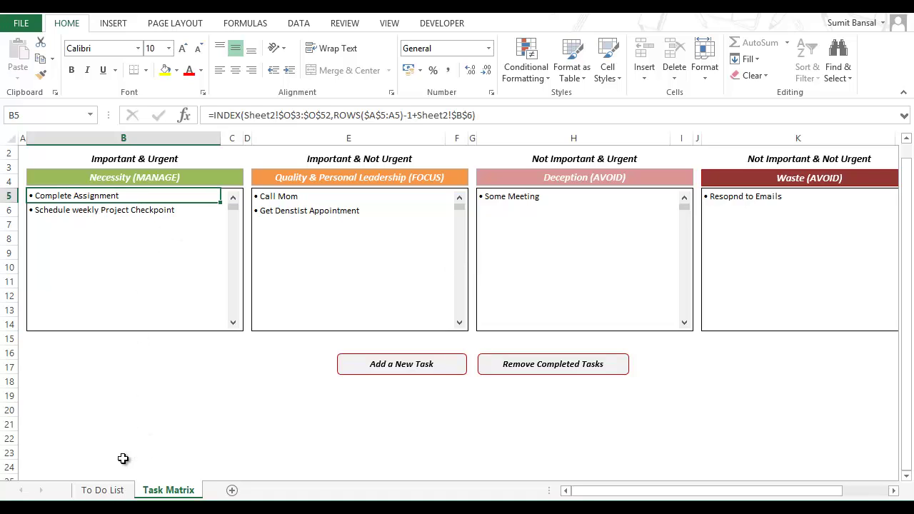
pyautogui.click(114, 490)
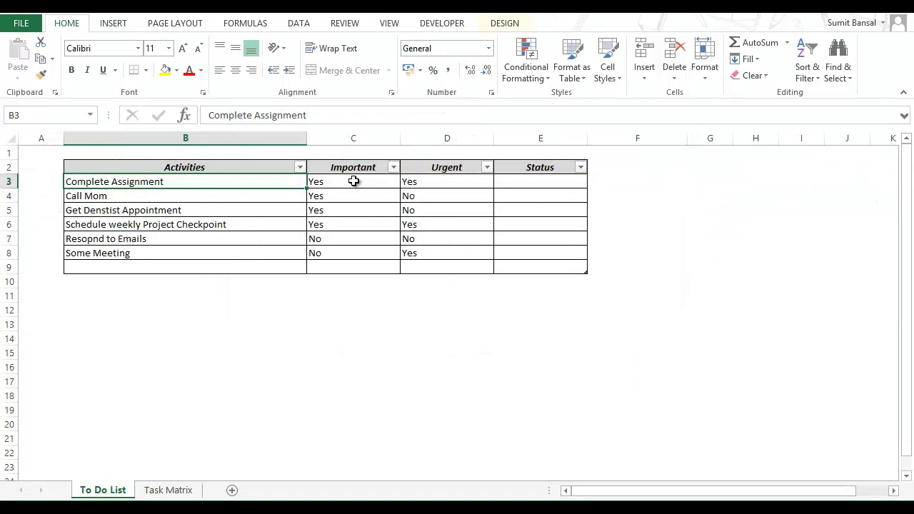
pyautogui.click(160, 490)
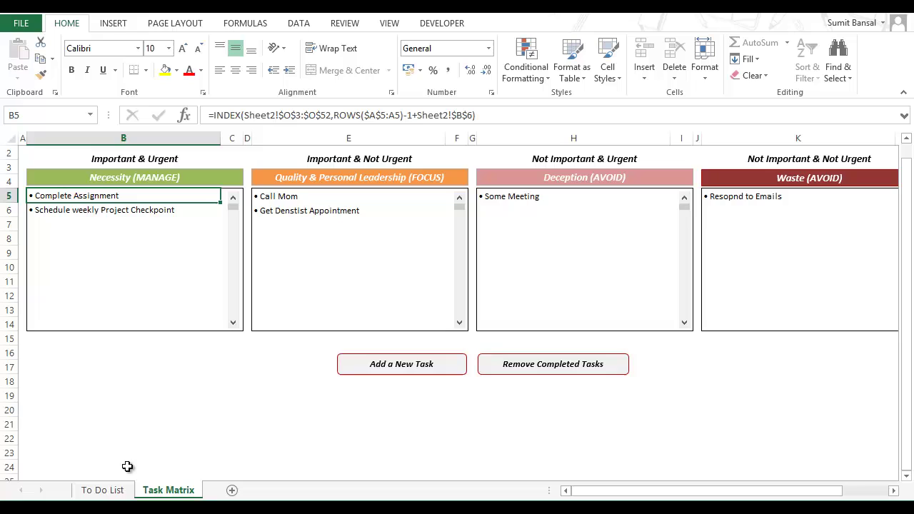
# - On the To Do List sheet, enter the new task 'Workout' in the empty row
pyautogui.click(115, 488)
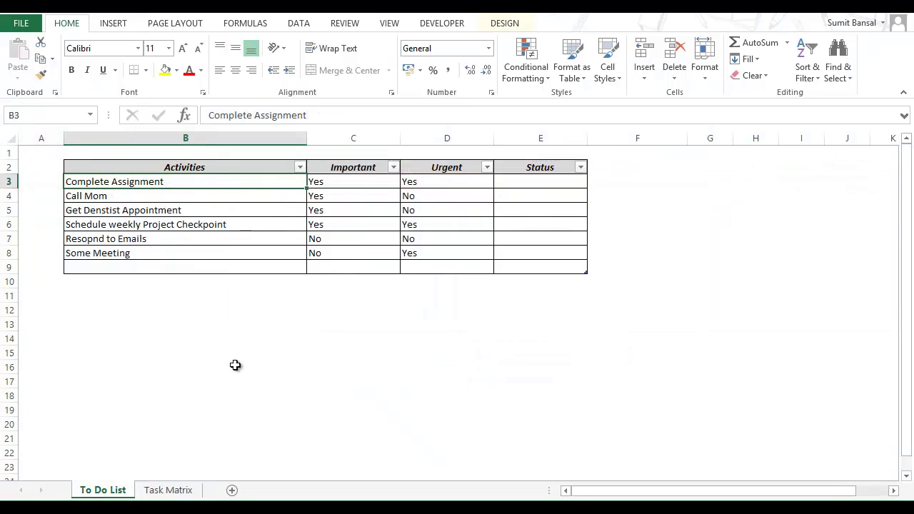
pyautogui.click(139, 269)
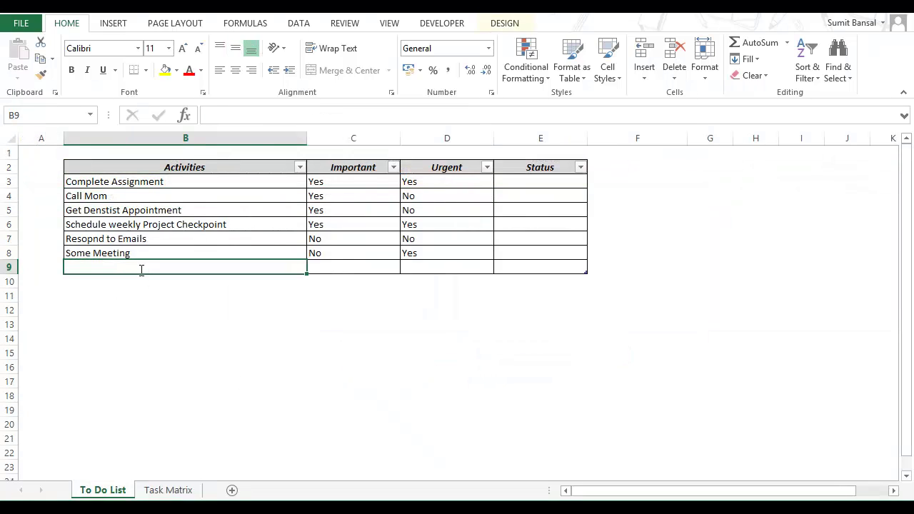
pyautogui.write('Work')
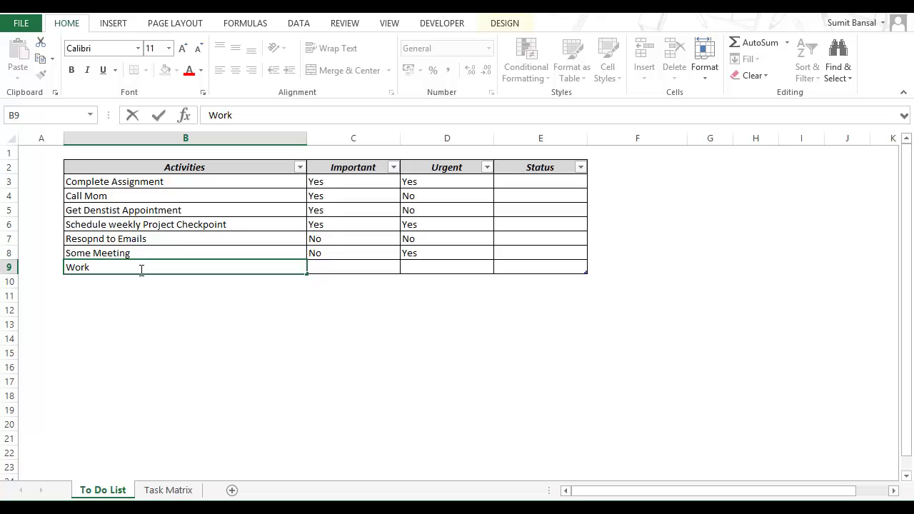
pyautogui.write('out')
pyautogui.press('Tab')
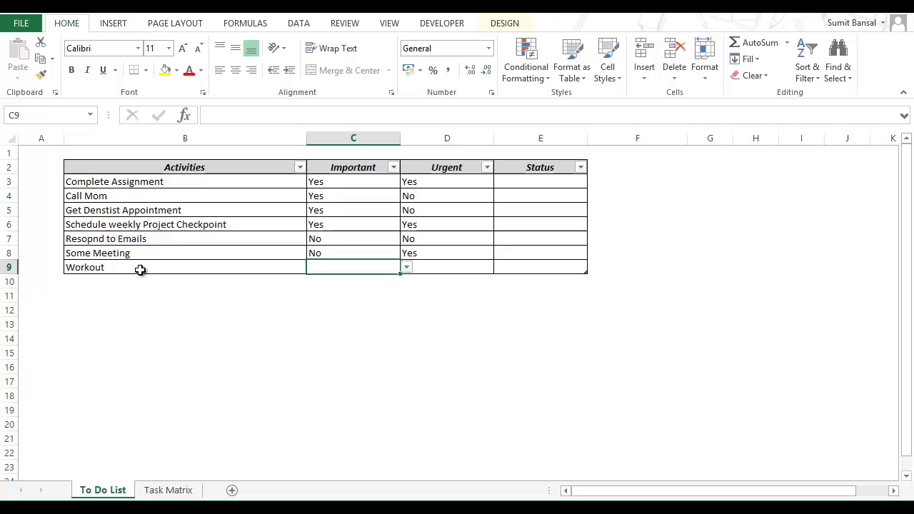
# - Set Workout's Important value to Yes and its Urgent value to No
pyautogui.hotkey('alt', 'Down')
pyautogui.press('Escape')
pyautogui.write('Yes')
pyautogui.press('Tab')
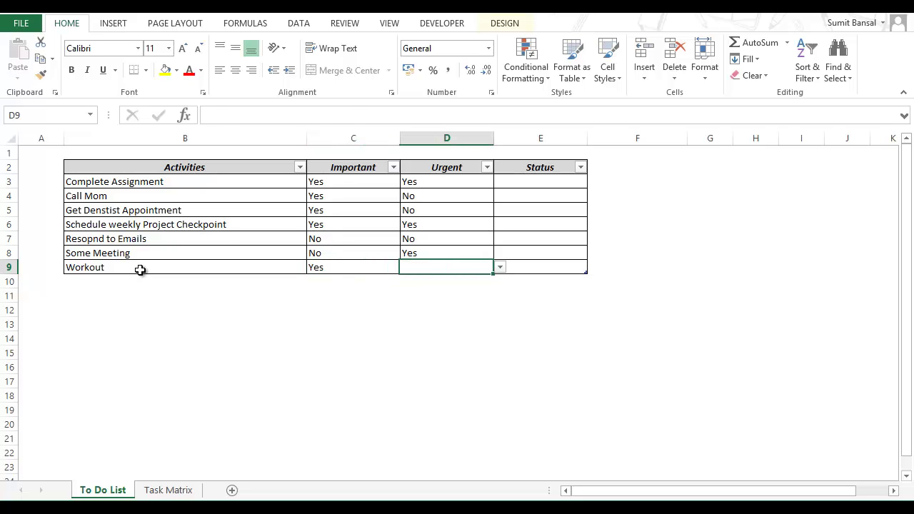
pyautogui.hotkey('alt', 'Down')
pyautogui.press('Down')
pyautogui.press('Down')
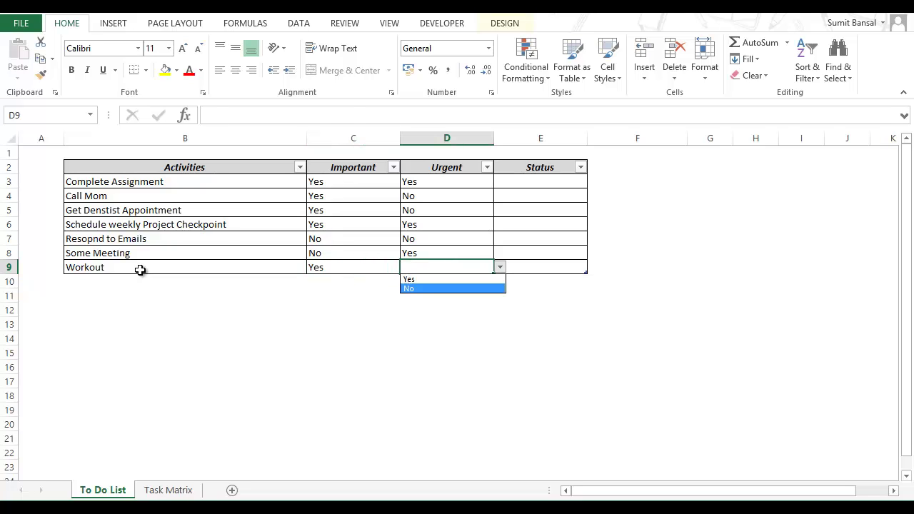
pyautogui.press('Return')
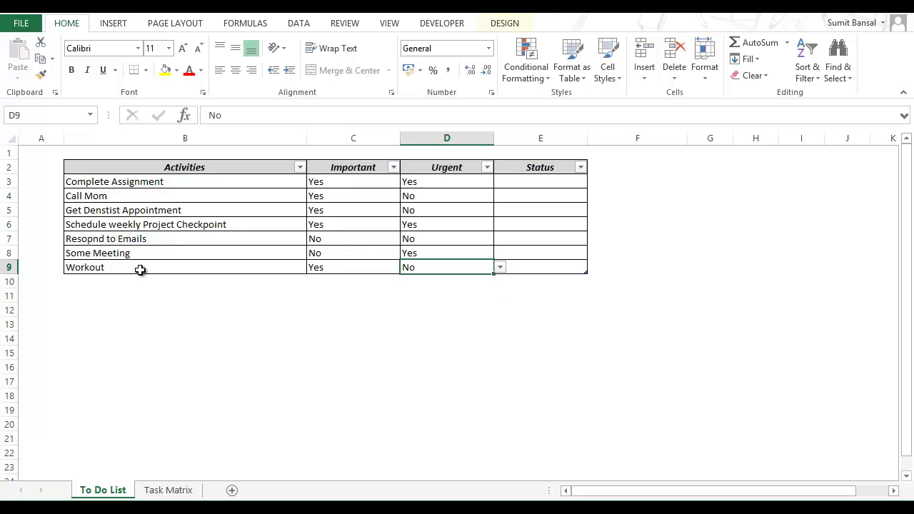
# - Check the Workout row entries and confirm it appears in the Task Matrix
pyautogui.click(172, 491)
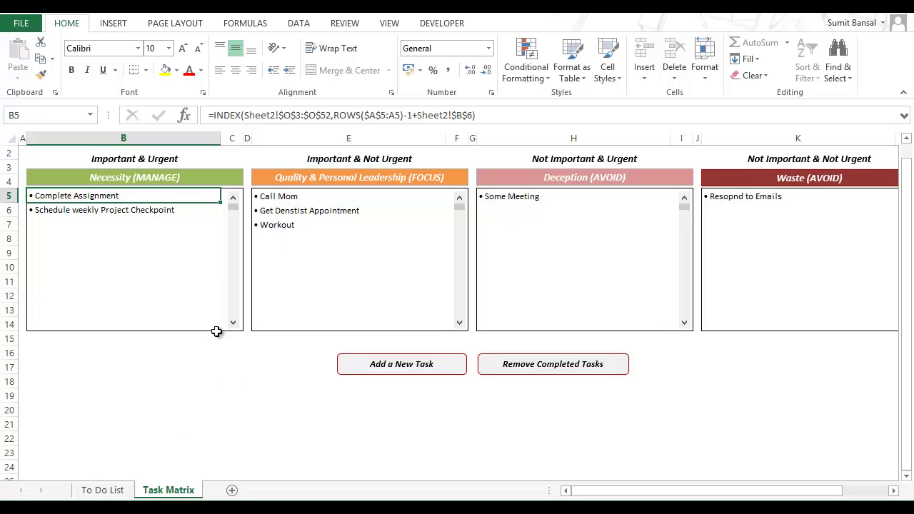
pyautogui.click(126, 489)
pyautogui.click(143, 267)
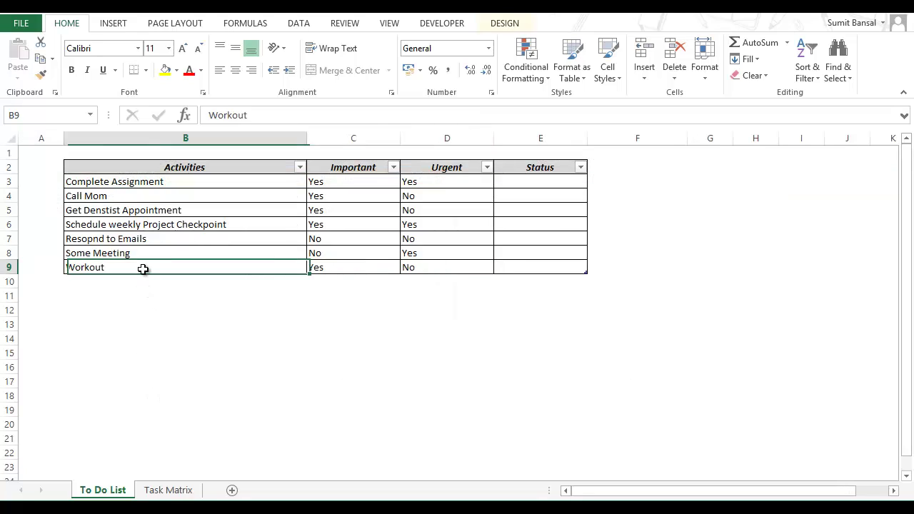
pyautogui.press('Right')
pyautogui.press('Right')
pyautogui.press('Right')
pyautogui.click(112, 283)
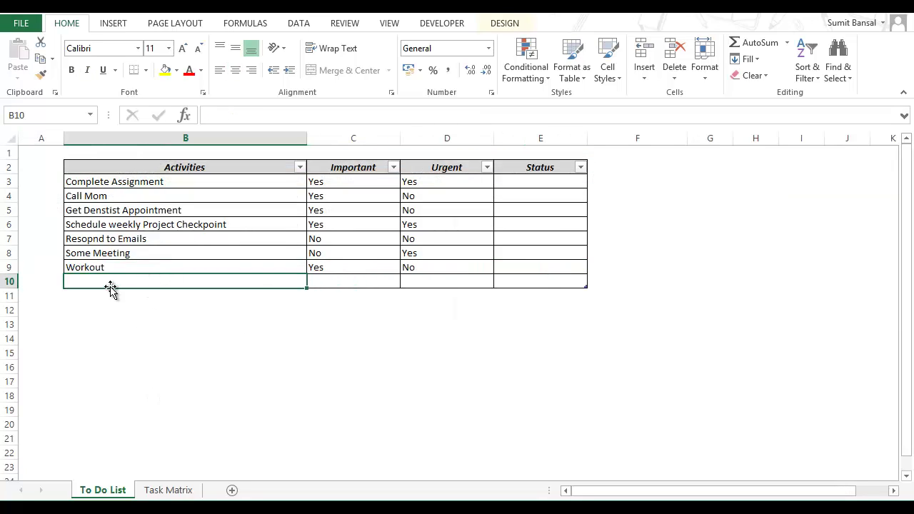
pyautogui.click(179, 490)
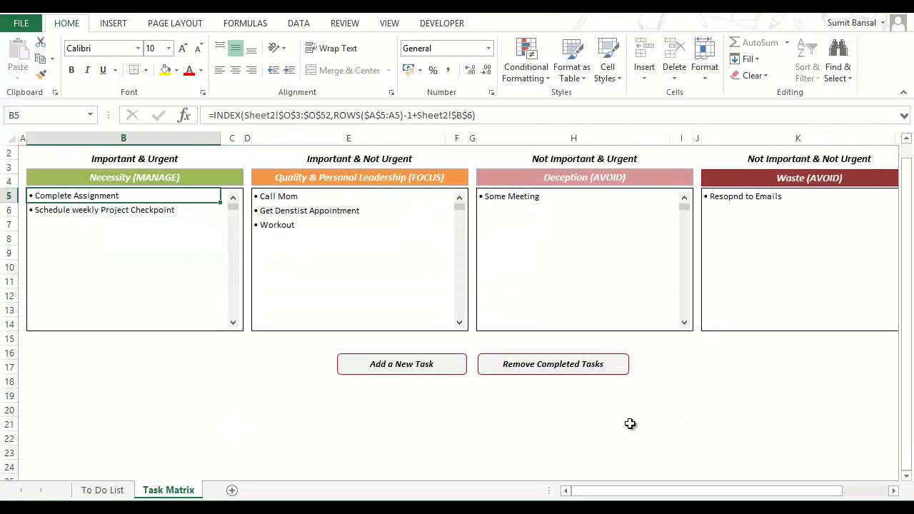
# - In the Add New Task form, name the task 'Buying a Gift for Wife' with Important Yes, Urgent No
pyautogui.click(406, 372)
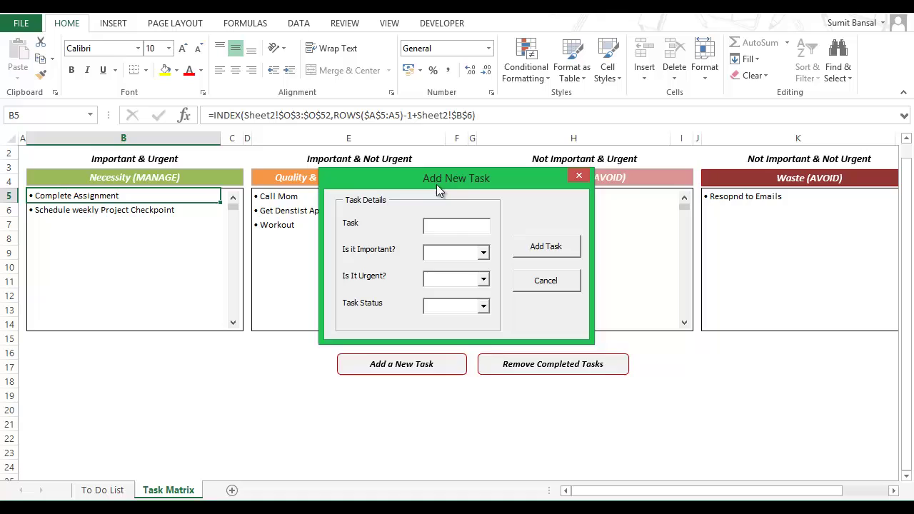
pyautogui.moveTo(436, 184); pyautogui.dragTo(604, 281)
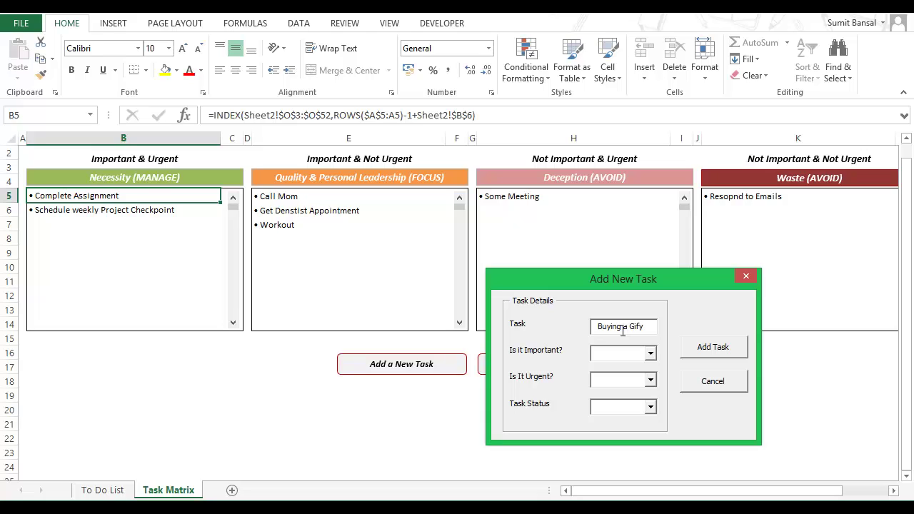
pyautogui.write('for Wife')
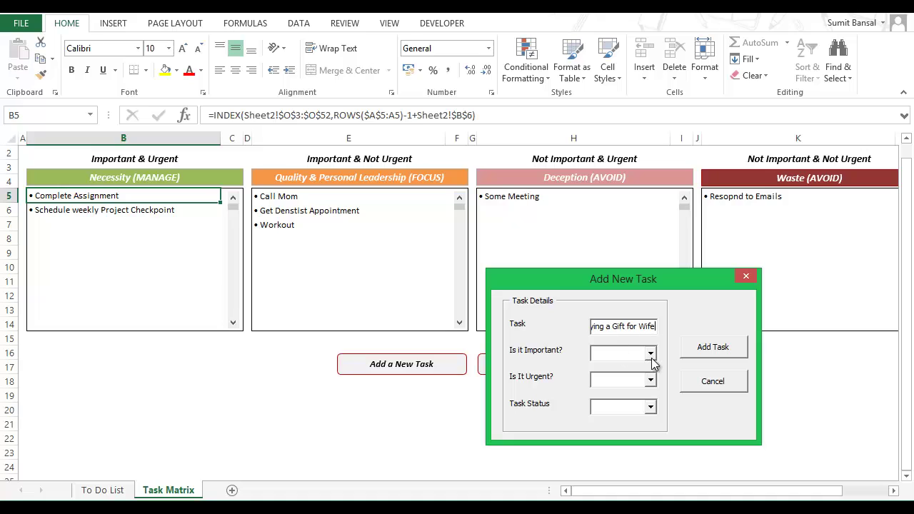
pyautogui.click(650, 353)
pyautogui.click(645, 368)
pyautogui.click(650, 381)
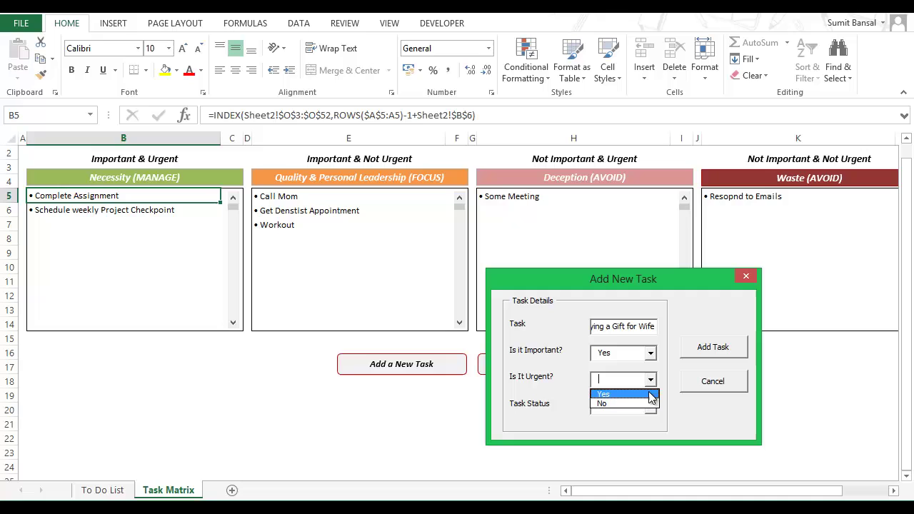
pyautogui.click(648, 404)
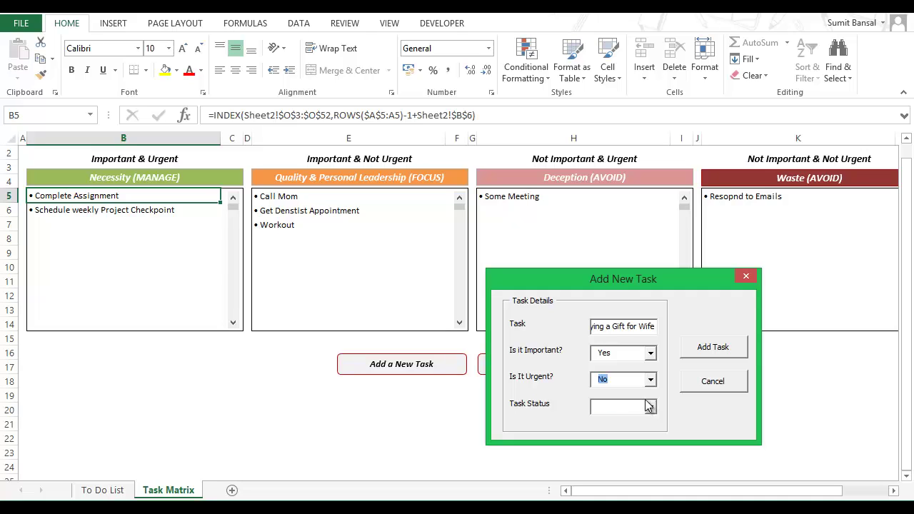
# - Set the task's status to In-Progress and add it to the matrix
pyautogui.moveTo(560, 287); pyautogui.dragTo(496, 282)
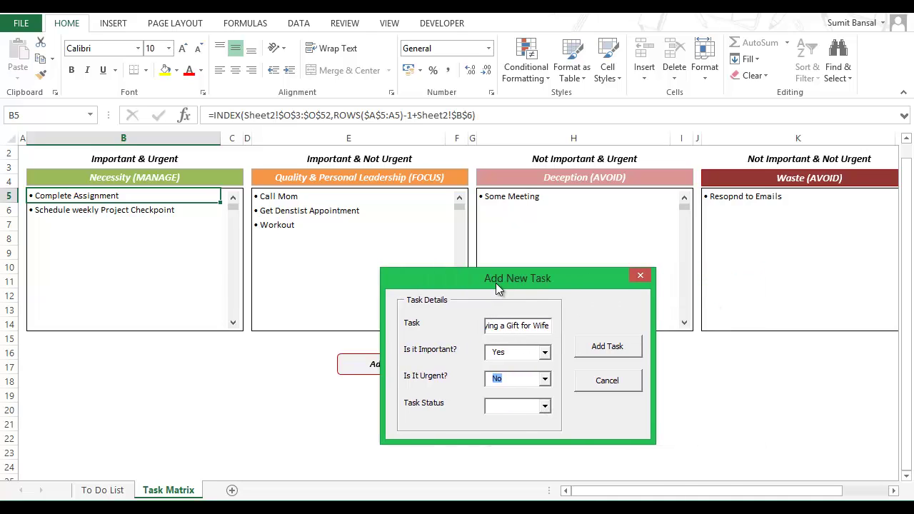
pyautogui.click(545, 407)
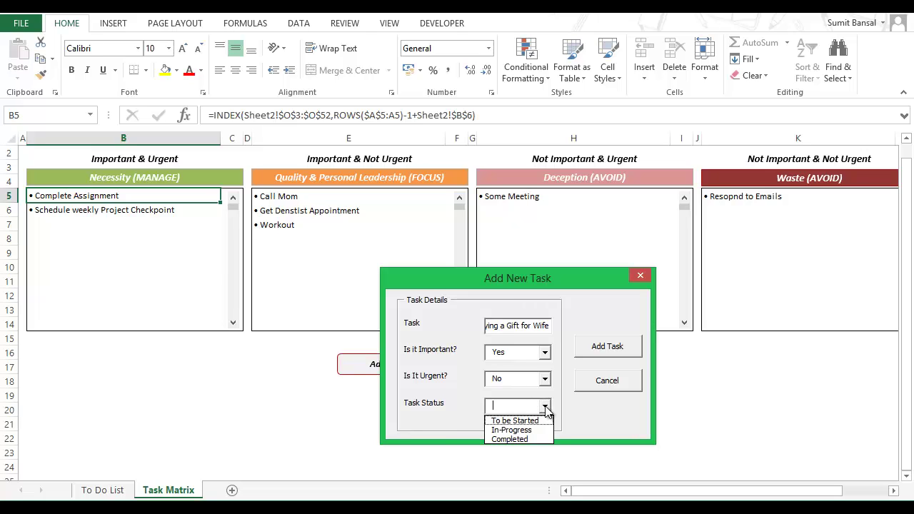
pyautogui.click(541, 427)
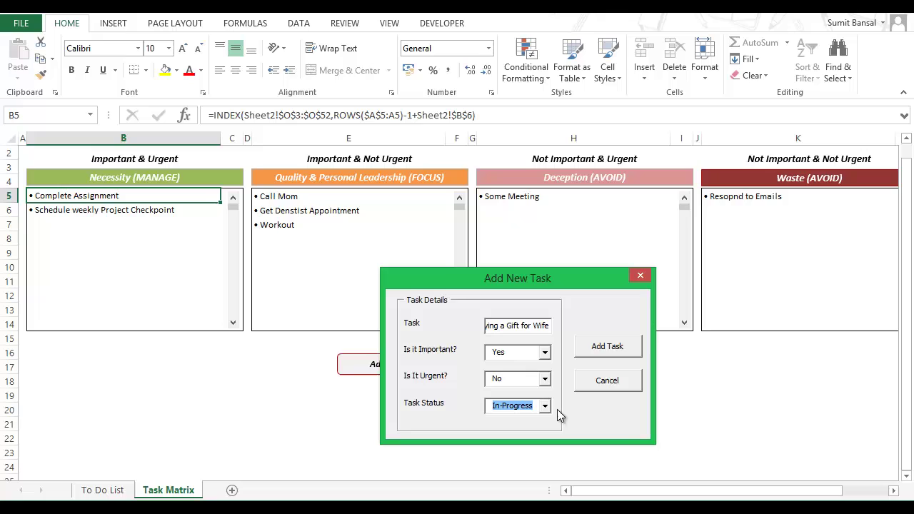
pyautogui.click(596, 350)
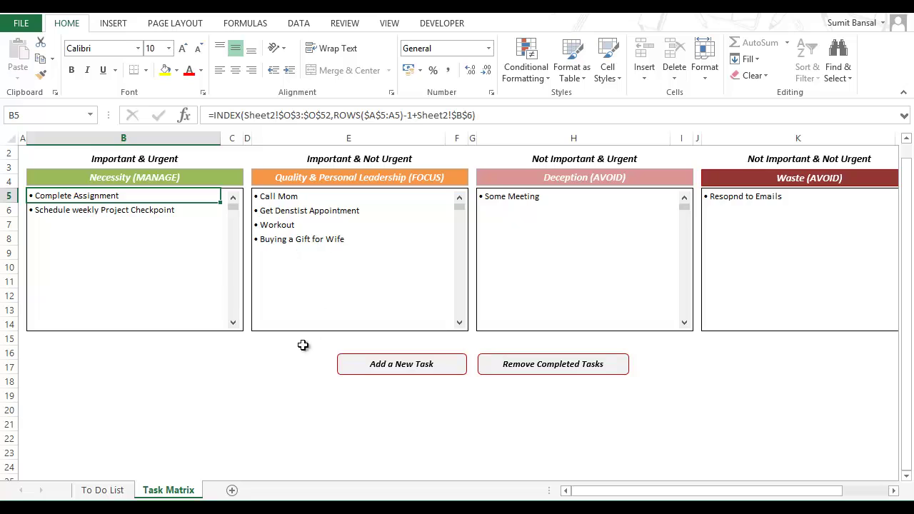
pyautogui.click(103, 490)
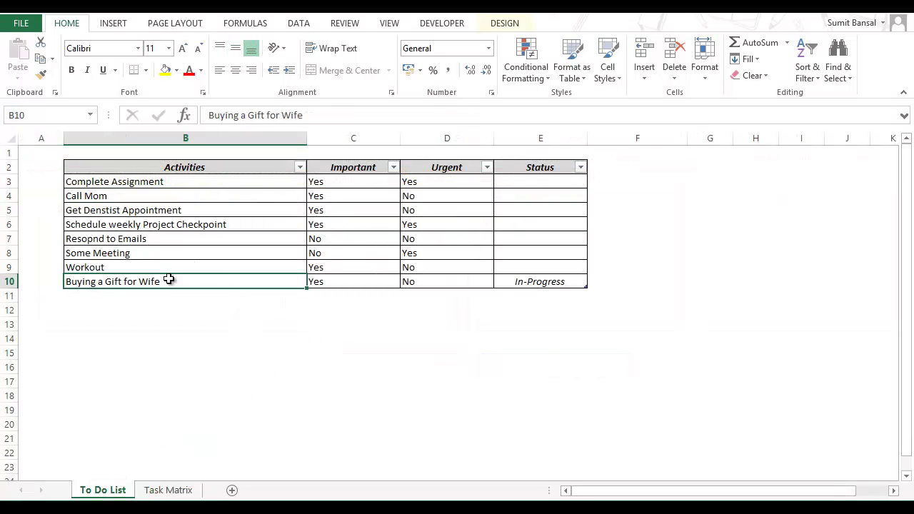
pyautogui.moveTo(176, 283); pyautogui.dragTo(493, 281)
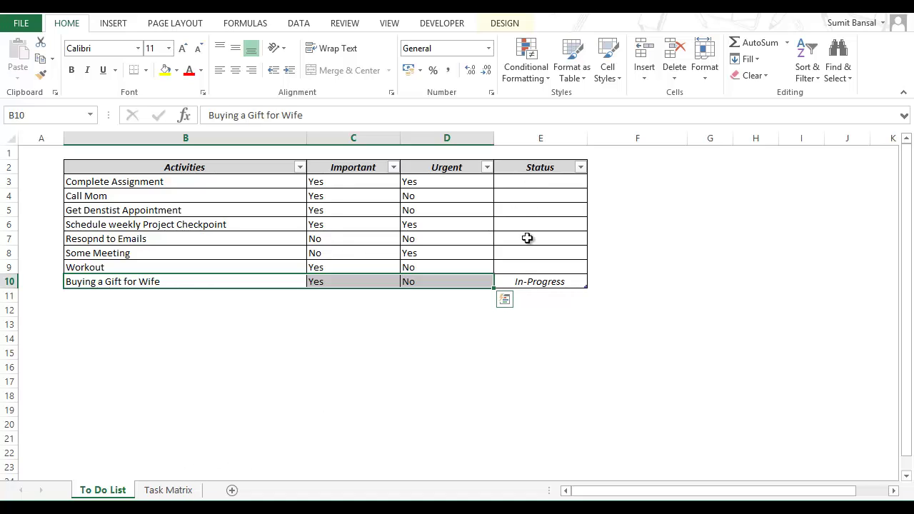
pyautogui.click(170, 491)
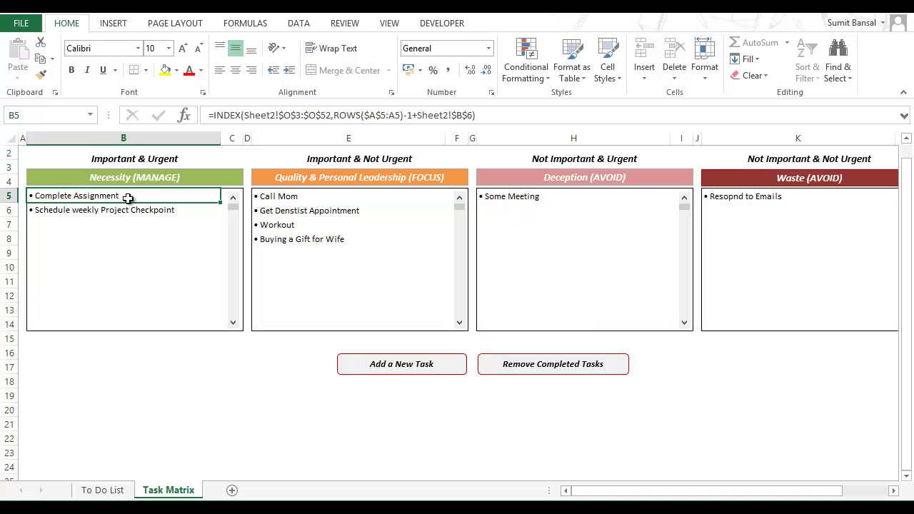
# - Apply strikethrough to the Call Mom, Workout and Resopnd to Emails items in the matrix lists
pyautogui.click(285, 196)
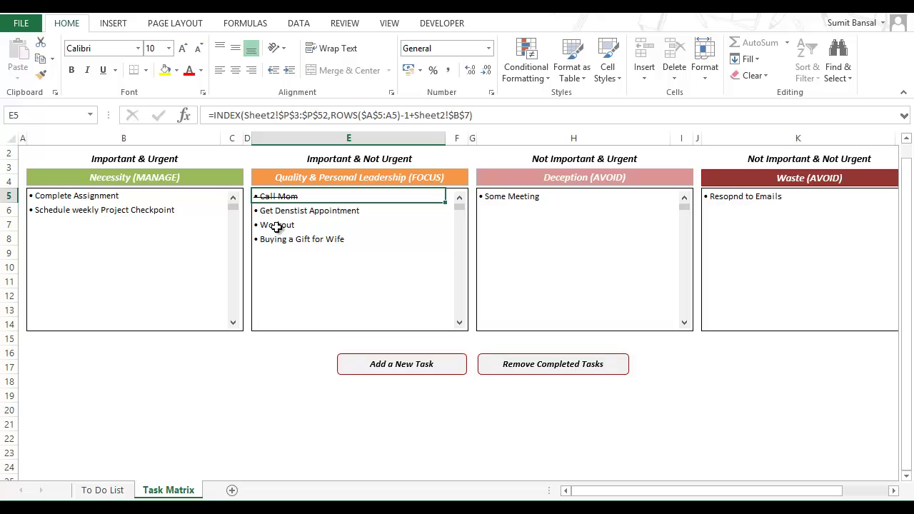
pyautogui.click(275, 226)
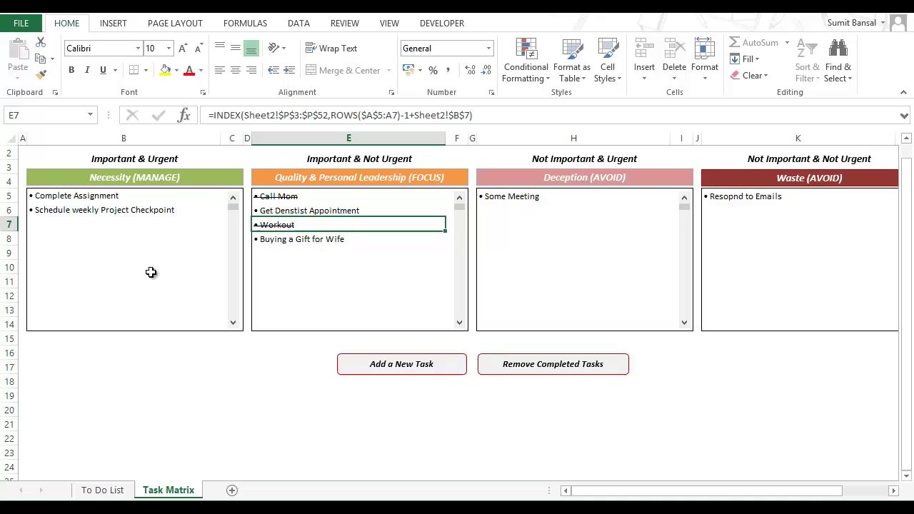
pyautogui.click(724, 198)
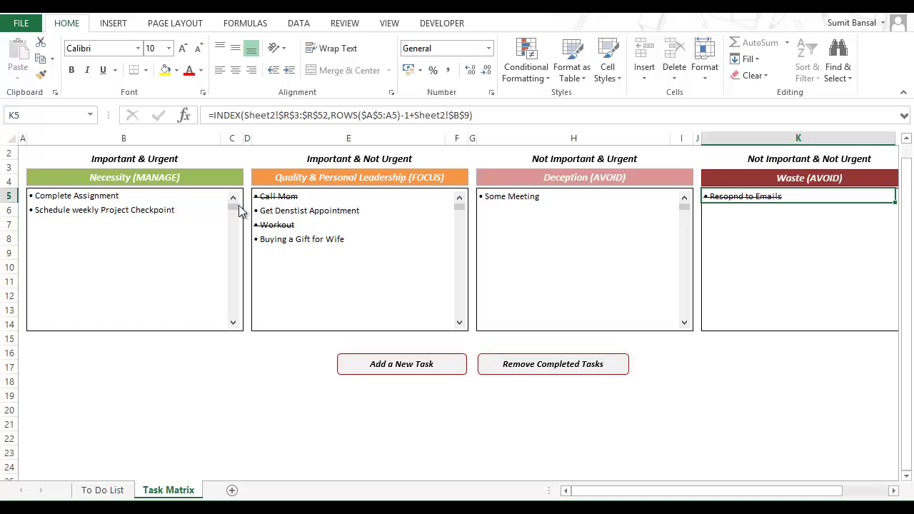
# - Run Remove Completed Tasks, check the remaining rows on To Do List, and return to Task Matrix
pyautogui.click(547, 374)
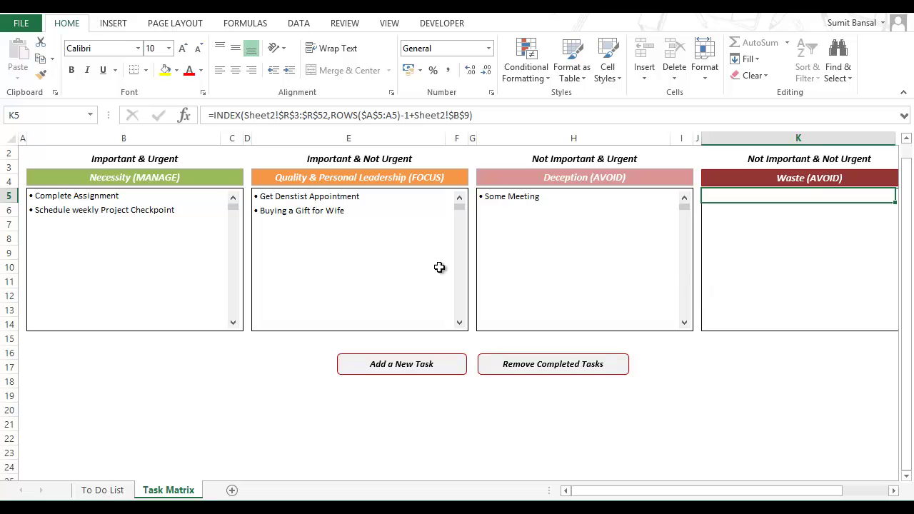
pyautogui.click(114, 491)
pyautogui.moveTo(170, 182); pyautogui.dragTo(541, 239)
pyautogui.click(169, 490)
# - Start a new task in the Add New Task form and name it 'Call Tom'
pyautogui.click(404, 370)
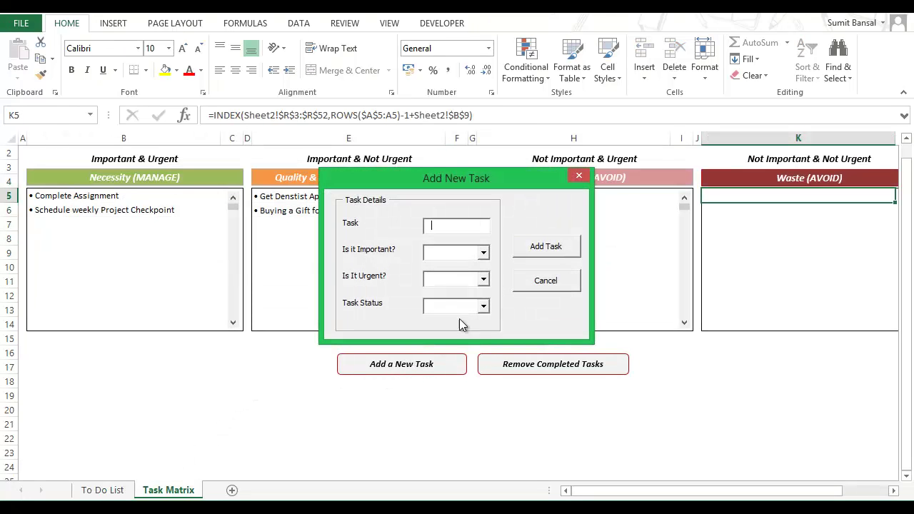
pyautogui.moveTo(479, 187); pyautogui.dragTo(596, 198)
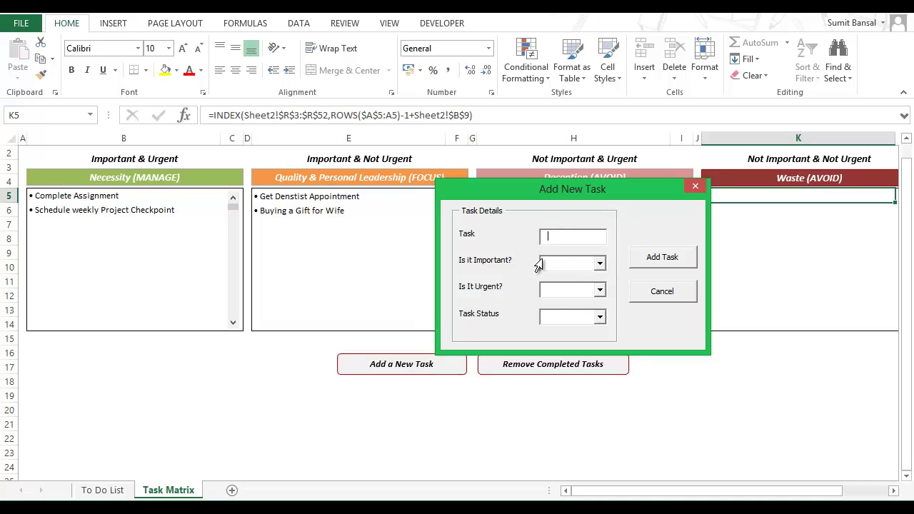
pyautogui.moveTo(547, 191); pyautogui.dragTo(469, 252)
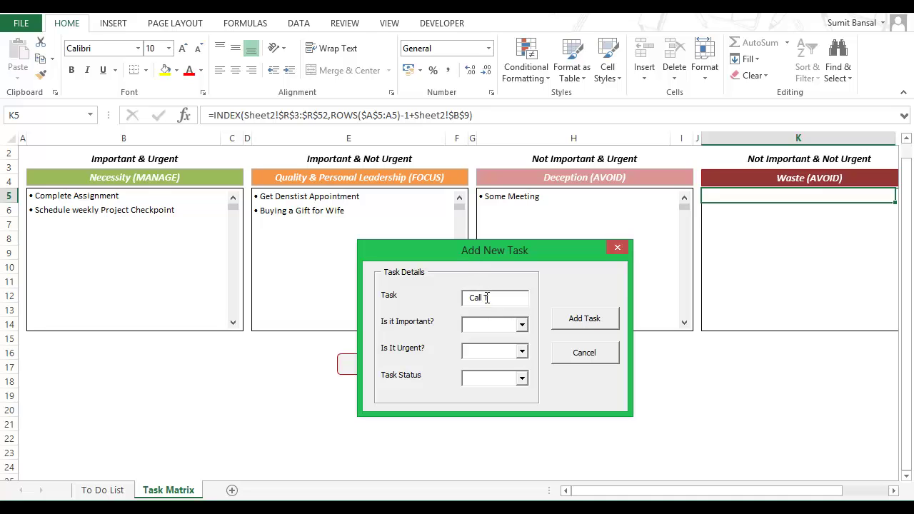
pyautogui.write('Tom')
pyautogui.moveTo(481, 261); pyautogui.dragTo(430, 247)
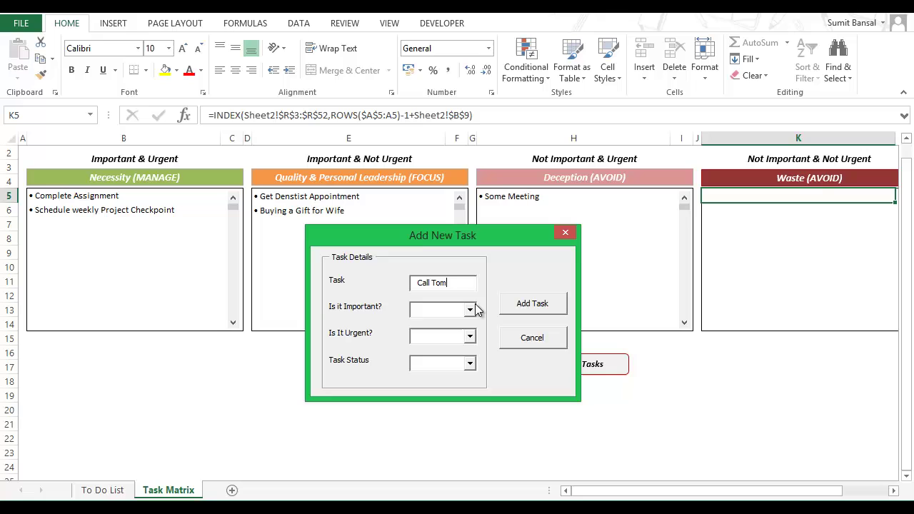
pyautogui.moveTo(456, 242); pyautogui.dragTo(500, 238)
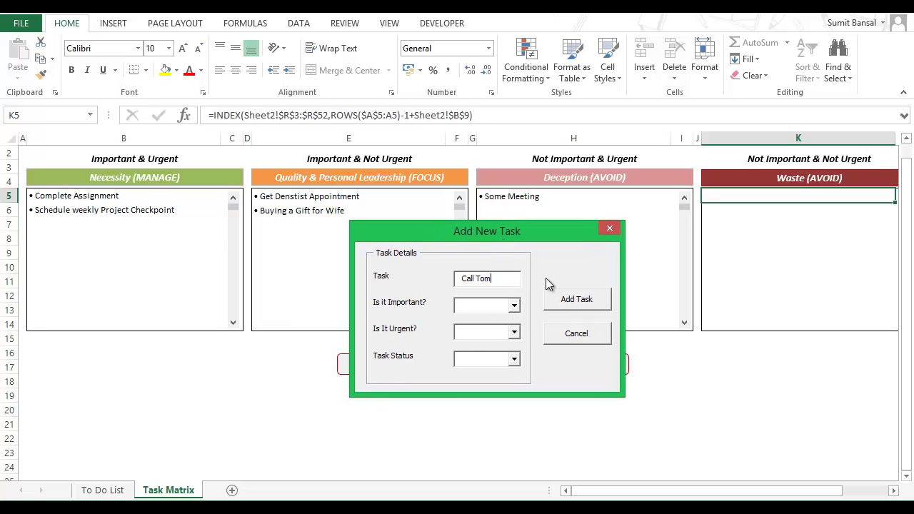
# - Set Important to Yes after testing that blank or invalid importance values are rejected
pyautogui.click(566, 306)
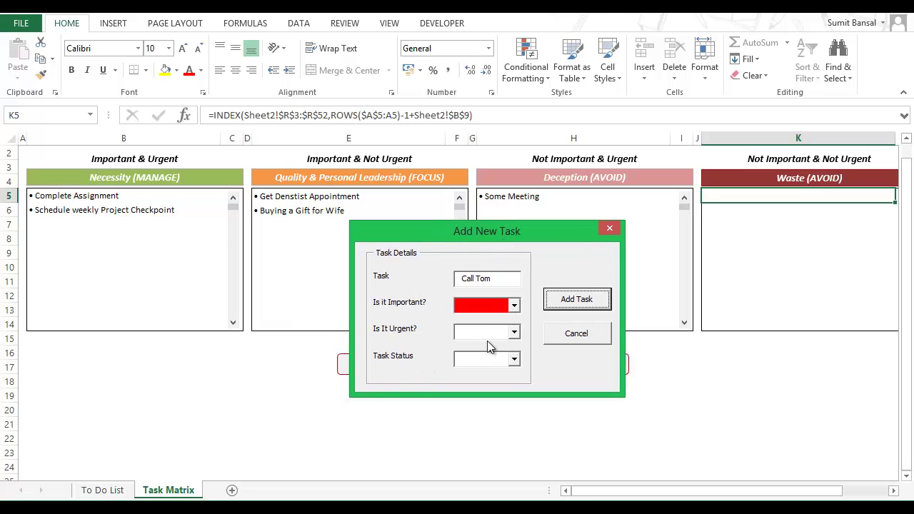
pyautogui.click(513, 306)
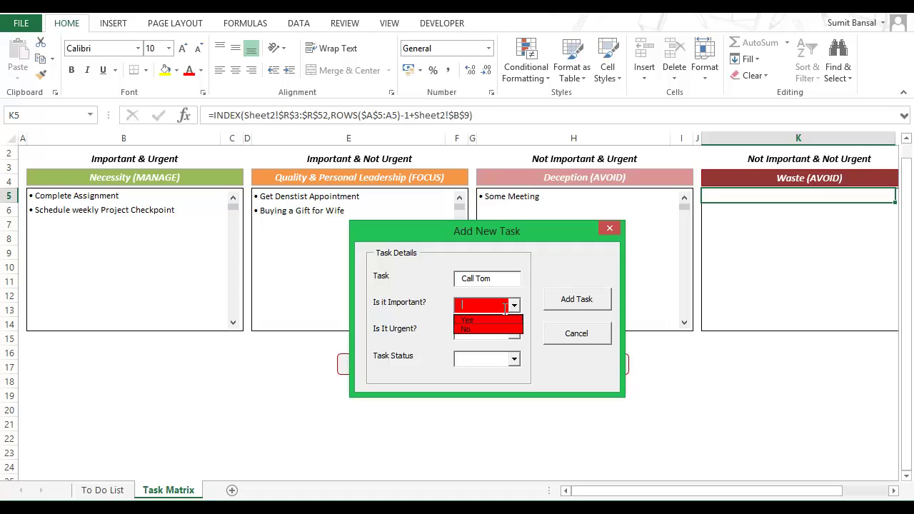
pyautogui.click(500, 320)
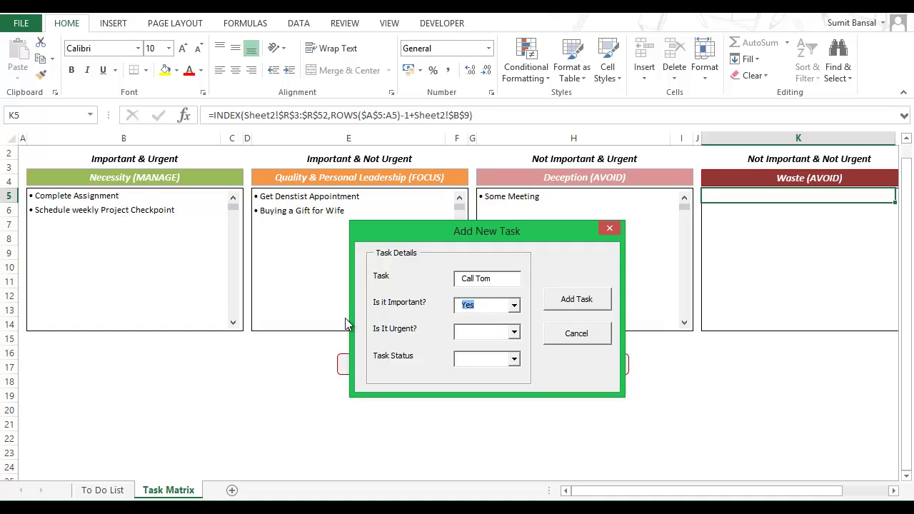
pyautogui.write('jfsdjflsdf')
pyautogui.click(569, 300)
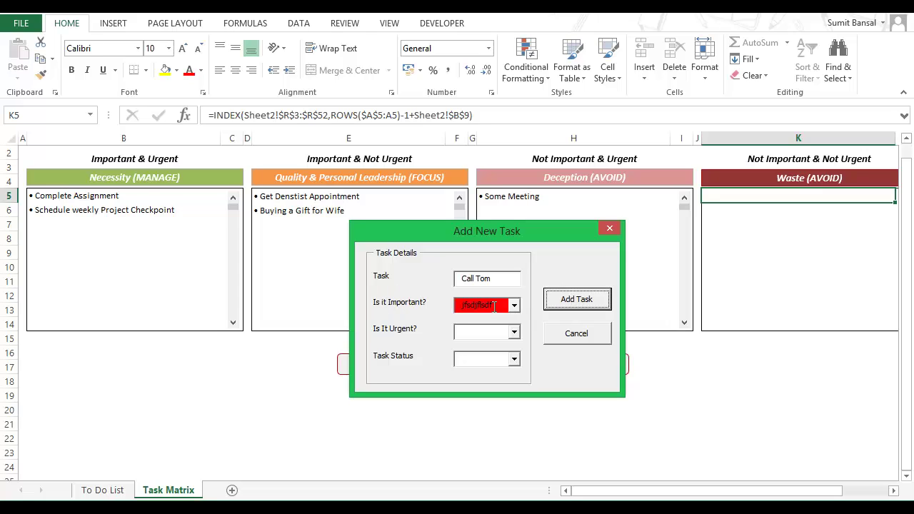
pyautogui.moveTo(495, 305); pyautogui.dragTo(450, 307)
pyautogui.write('Yes')
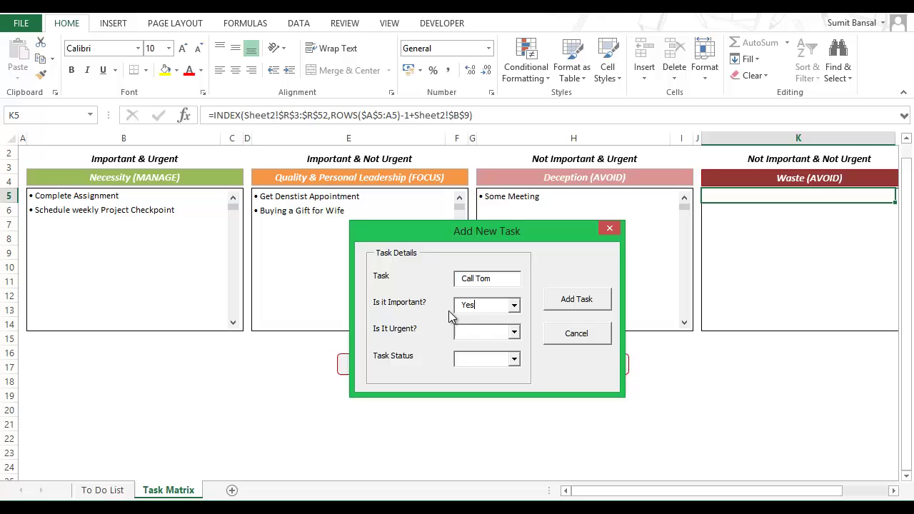
# - Mark Call Tom as urgent, set its status to To be Started, and add it
pyautogui.click(515, 333)
pyautogui.click(509, 353)
pyautogui.moveTo(494, 234); pyautogui.dragTo(449, 227)
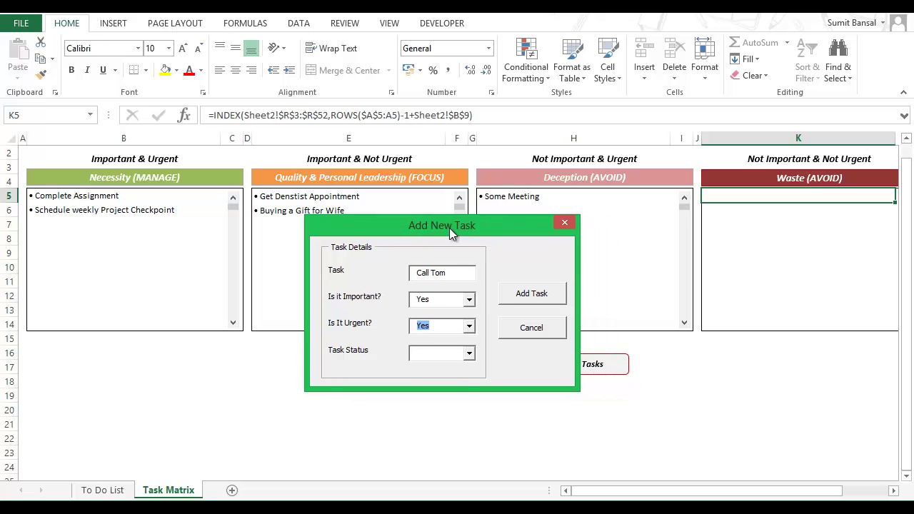
pyautogui.click(469, 355)
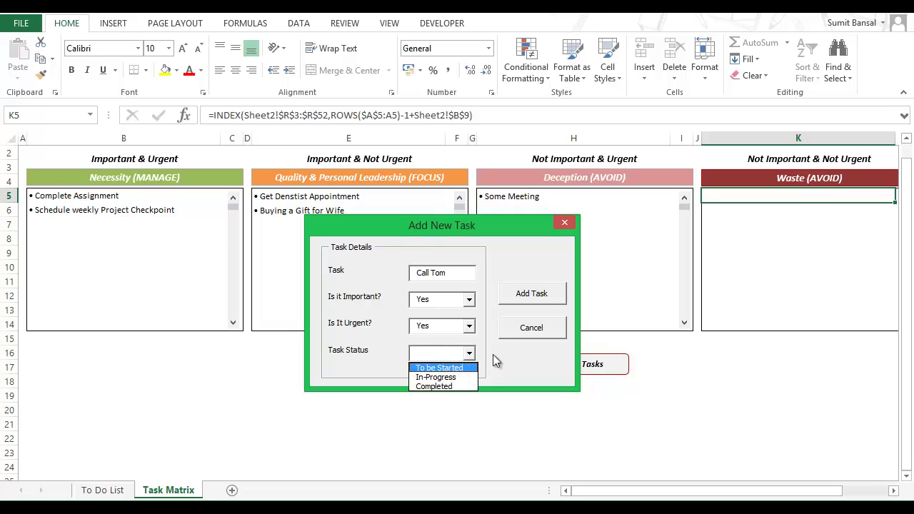
pyautogui.click(448, 377)
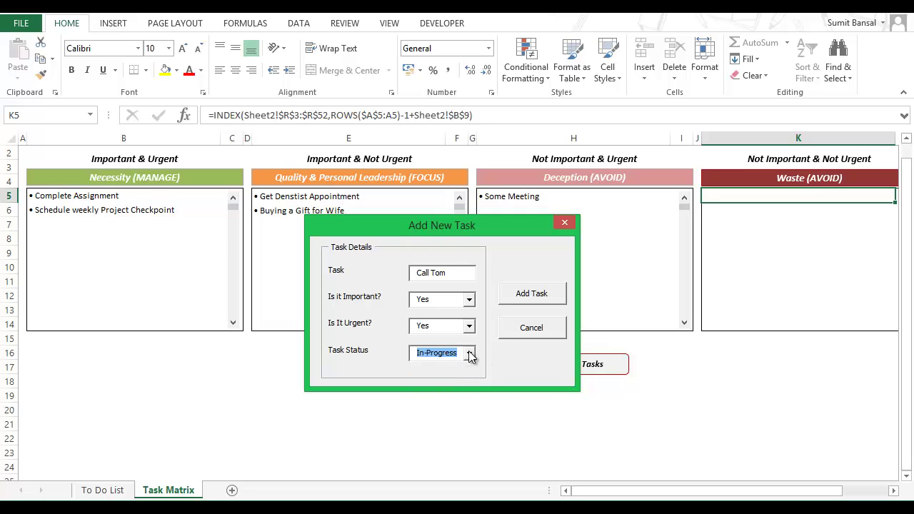
pyautogui.click(471, 355)
pyautogui.click(437, 367)
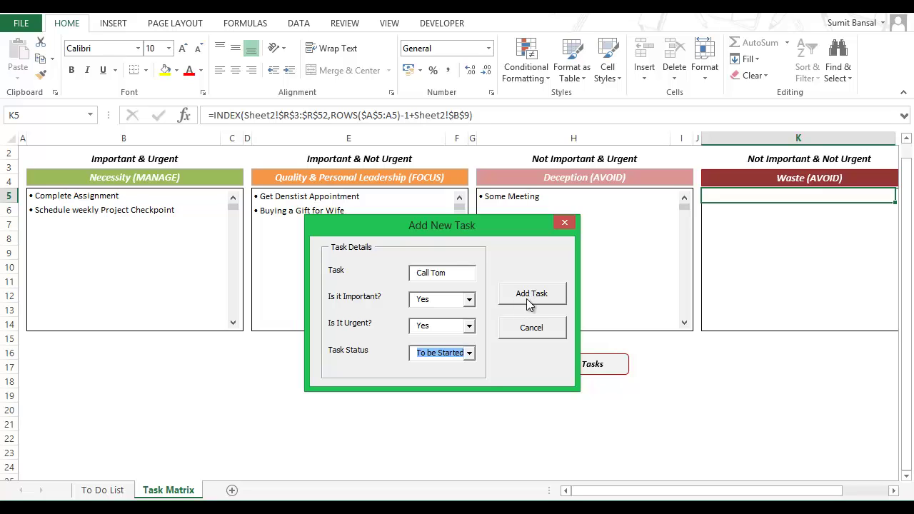
pyautogui.click(529, 303)
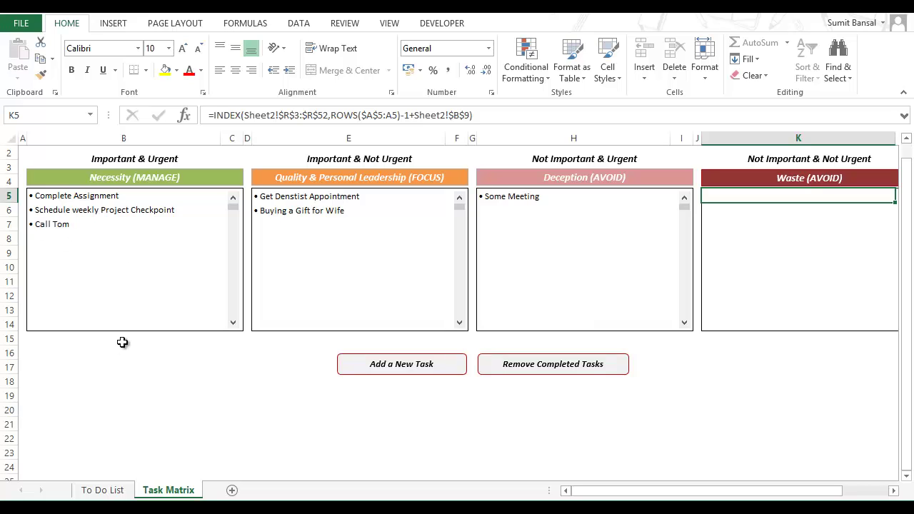
# - Mark Call Tom and Get Denstist Appointment done, then run Remove Completed Tasks to clear them
pyautogui.click(113, 491)
pyautogui.click(124, 254)
pyautogui.click(54, 226)
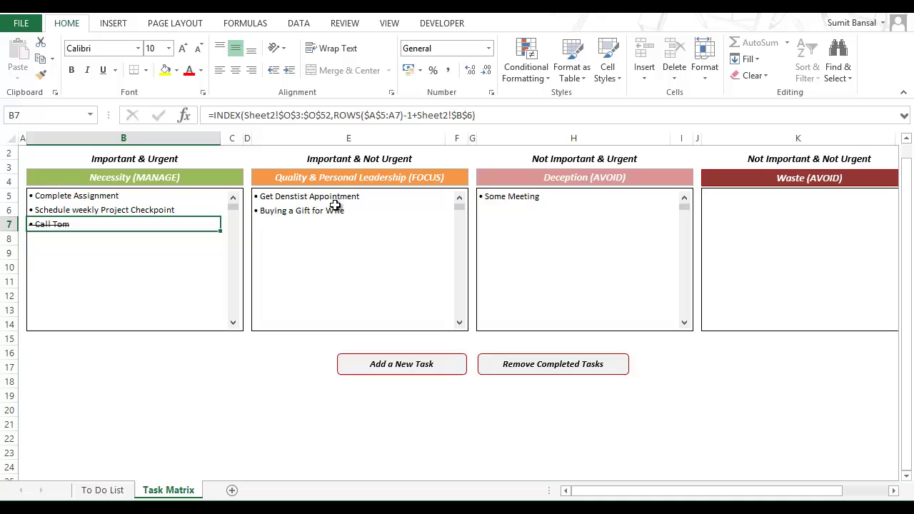
pyautogui.click(280, 198)
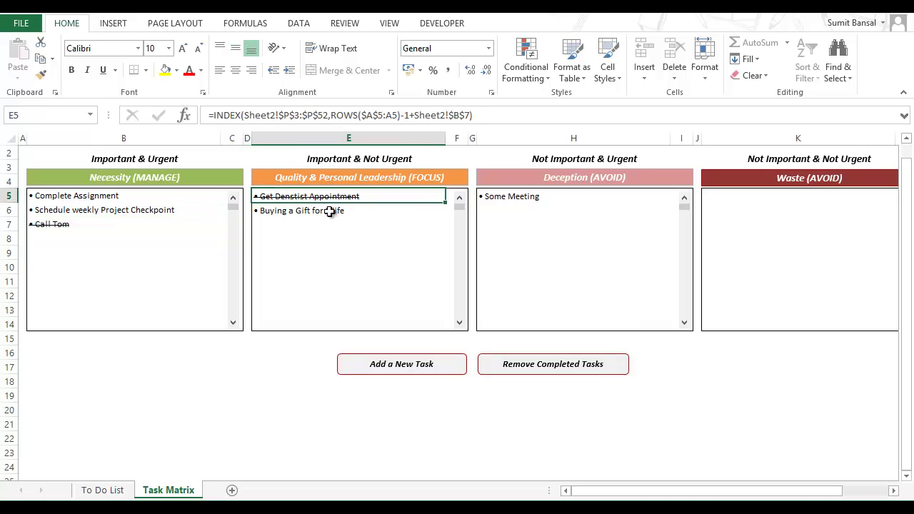
pyautogui.click(523, 373)
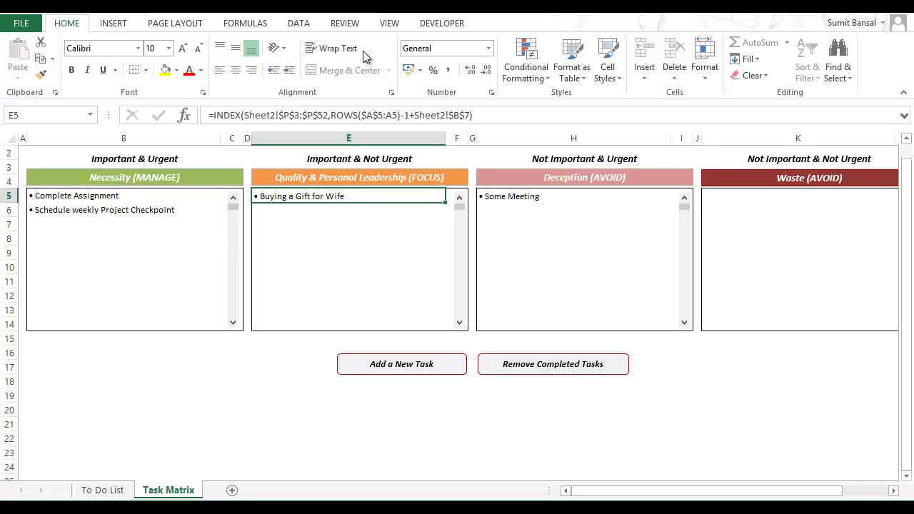
# - Open the REVIEW ribbon tab to reach the sheet-protection tools for Task Matrix
pyautogui.click(344, 26)
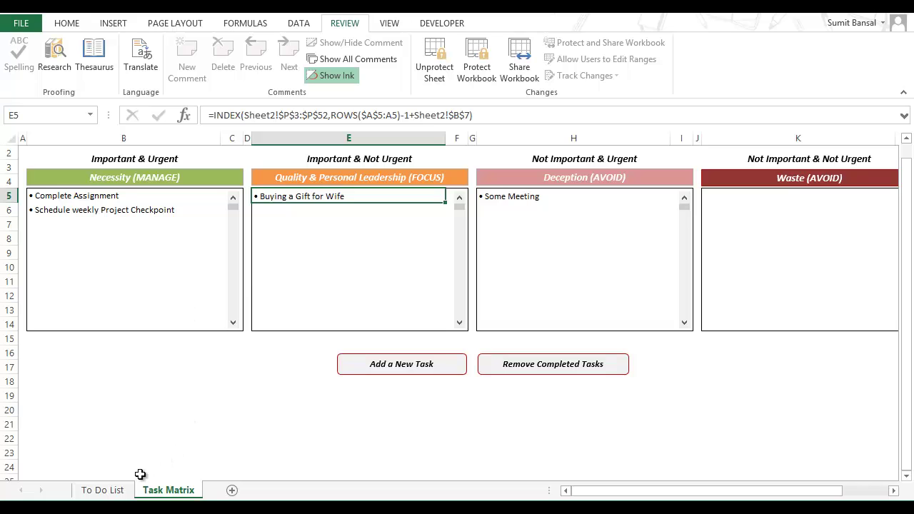
pyautogui.click(102, 490)
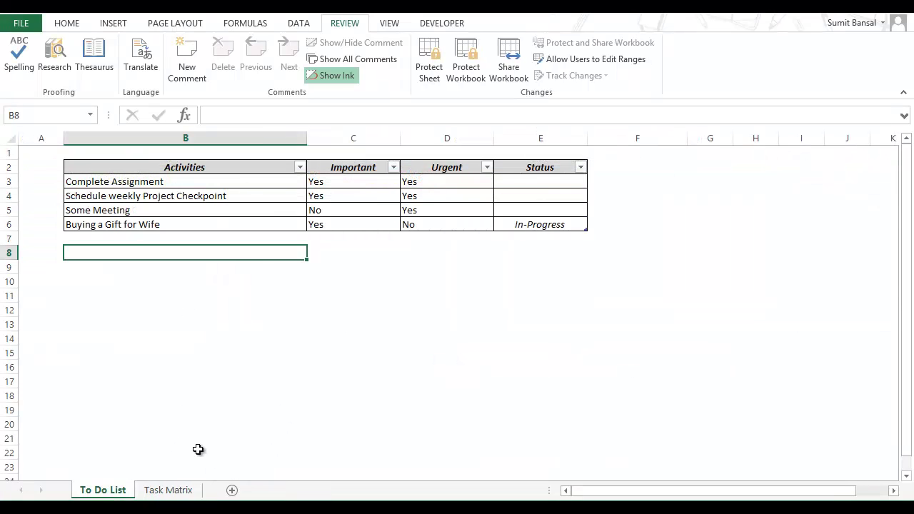
pyautogui.click(165, 492)
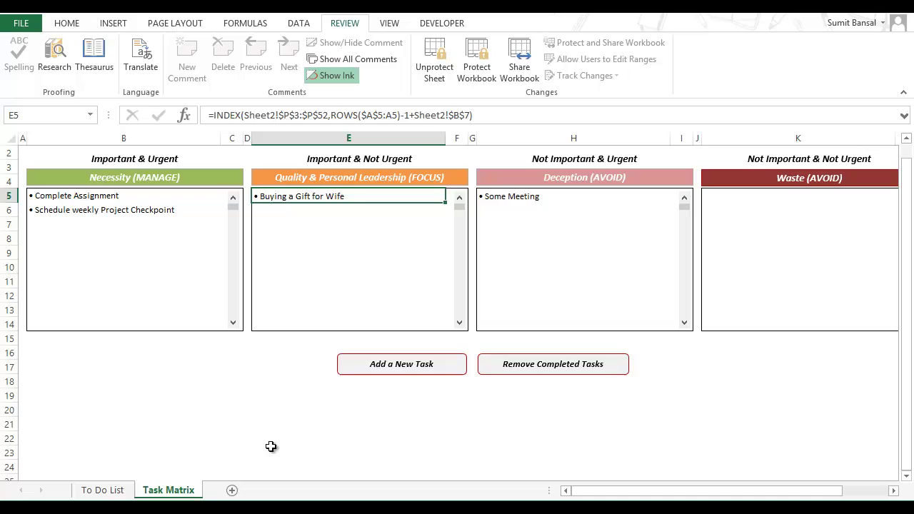
pyautogui.click(529, 370)
pyautogui.click(379, 367)
pyautogui.click(380, 365)
pyautogui.click(380, 365)
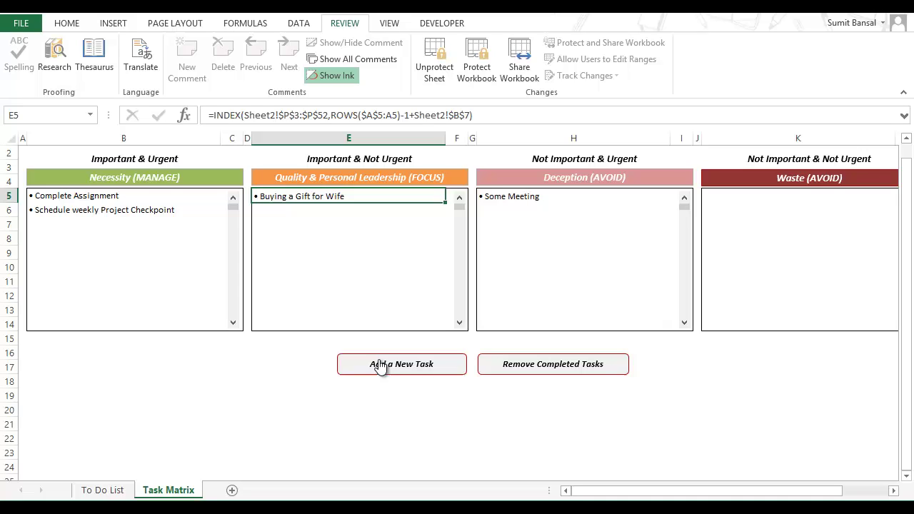